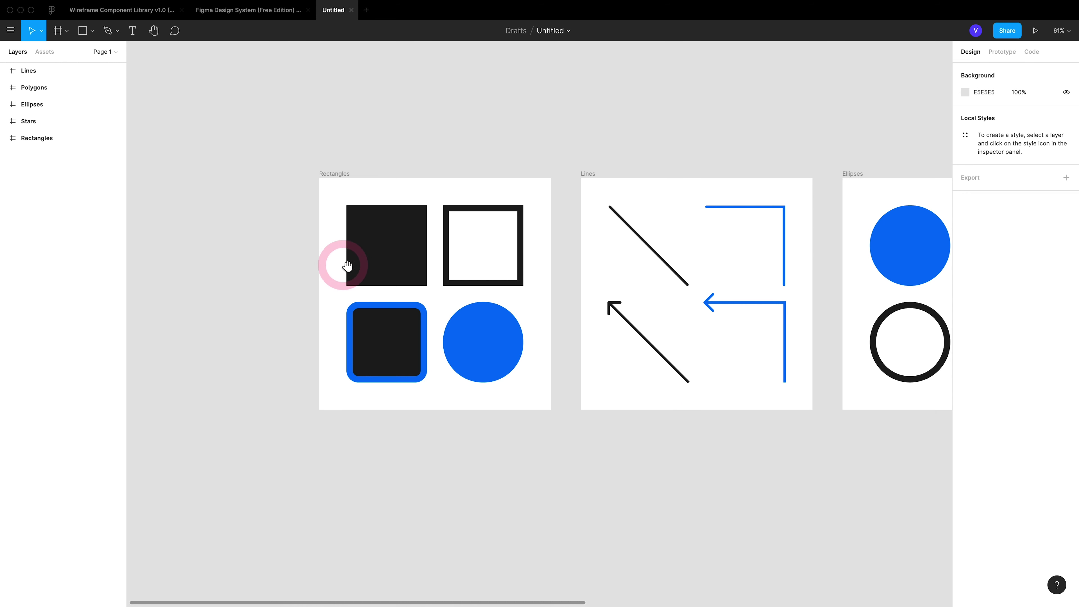
Pan to the Rectangles frame and zoom in from 61% to 99% on its four shapes.
drag(347, 266, 424, 265)
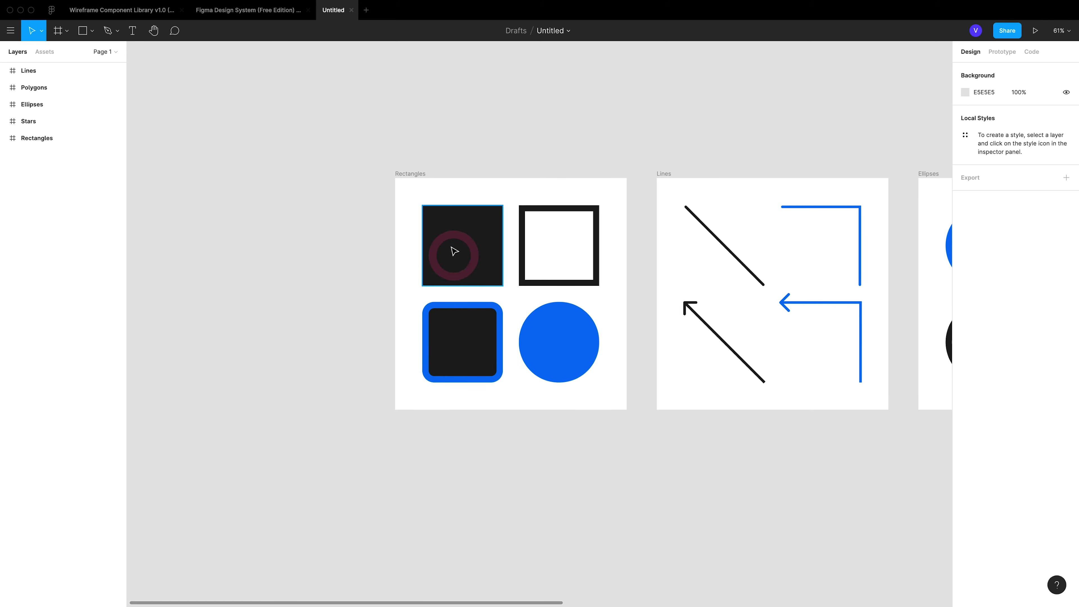
scroll(418, 184, up, 5)
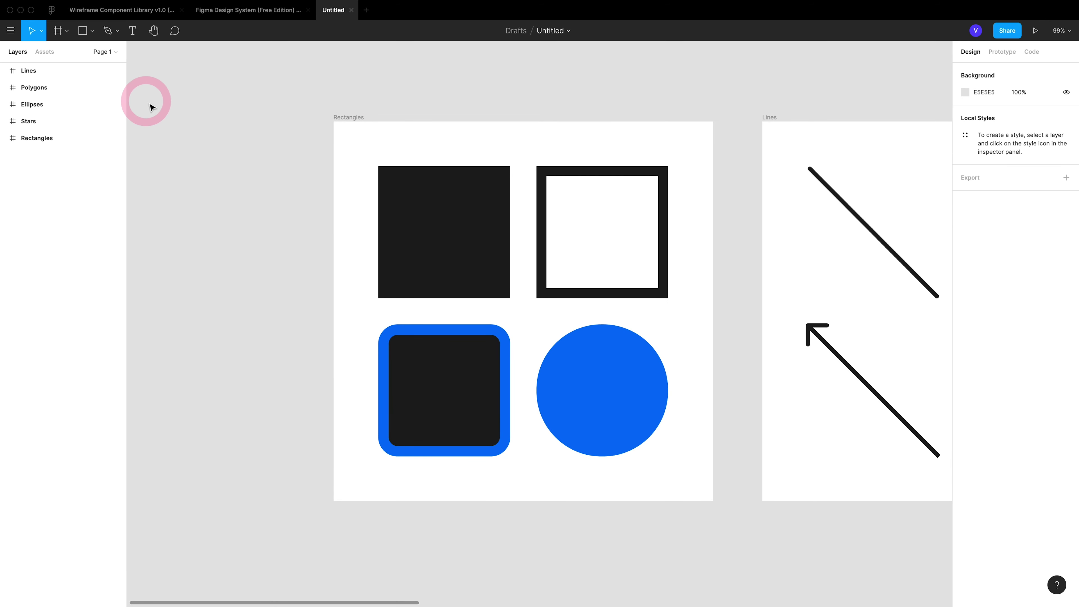
click(75, 32)
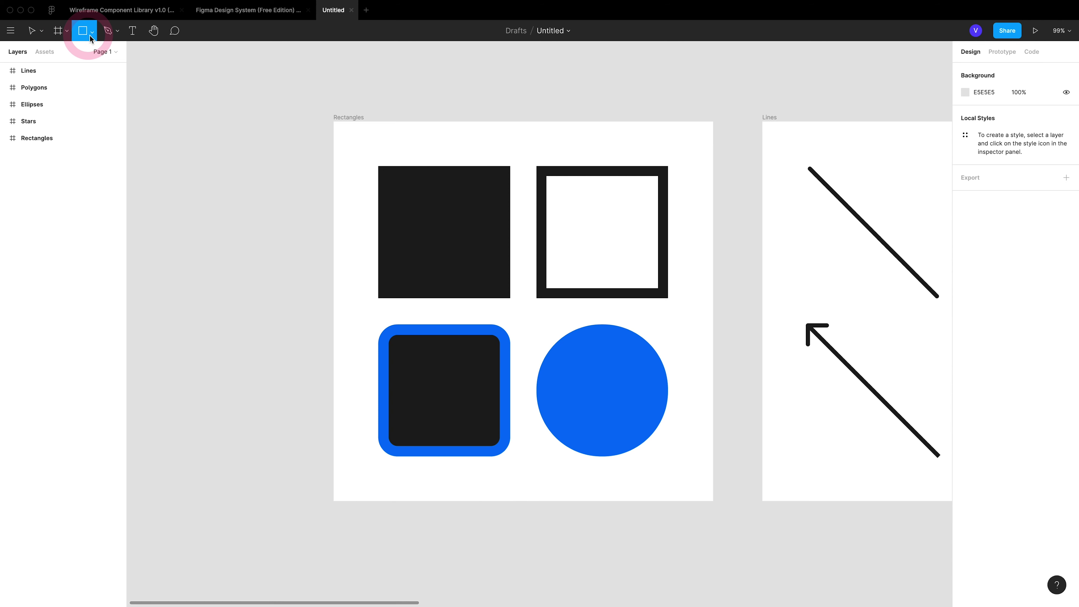
key(Escape)
scroll(518, 361, up, 2)
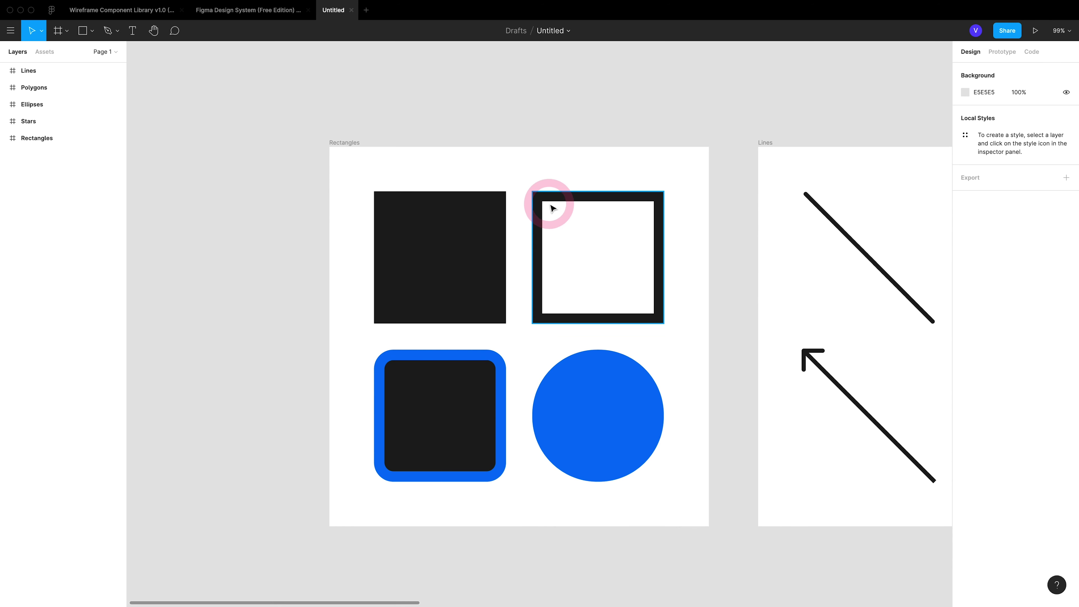
click(501, 370)
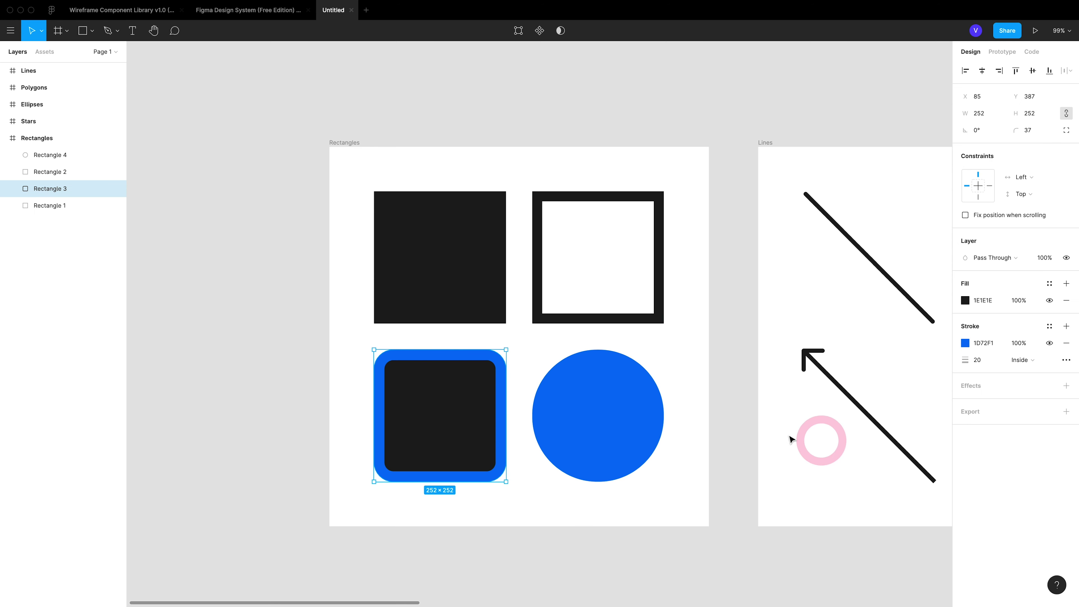
click(573, 513)
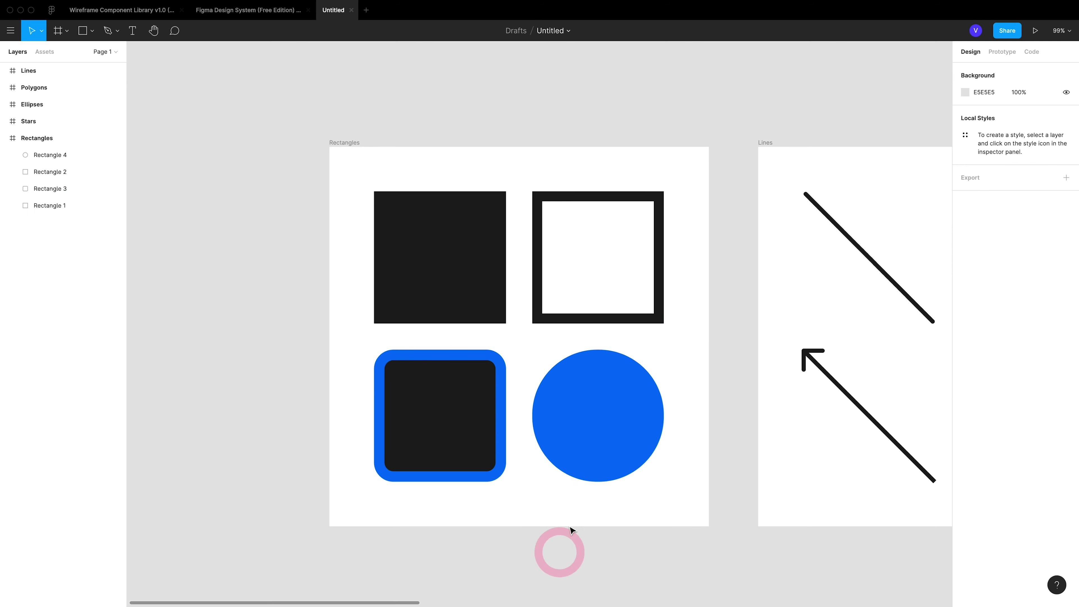
click(614, 433)
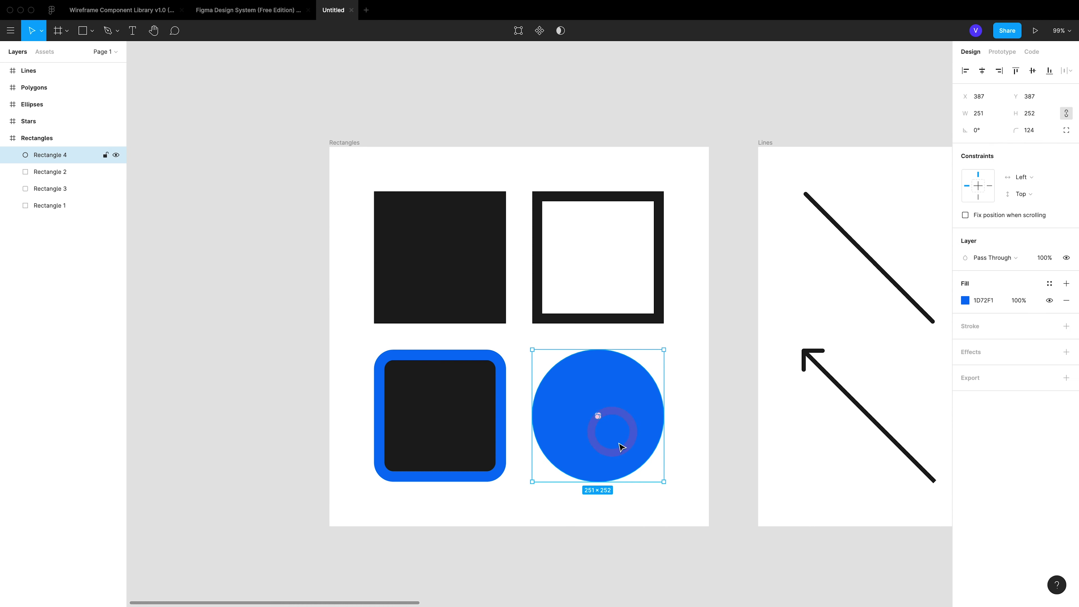
click(644, 553)
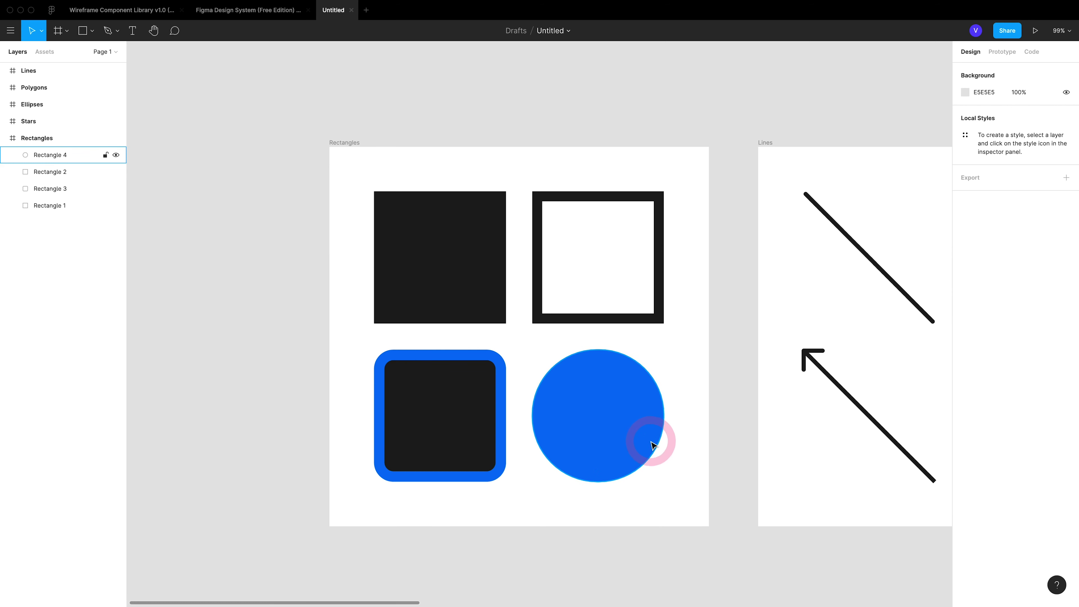
scroll(639, 445, down, 5)
click(575, 334)
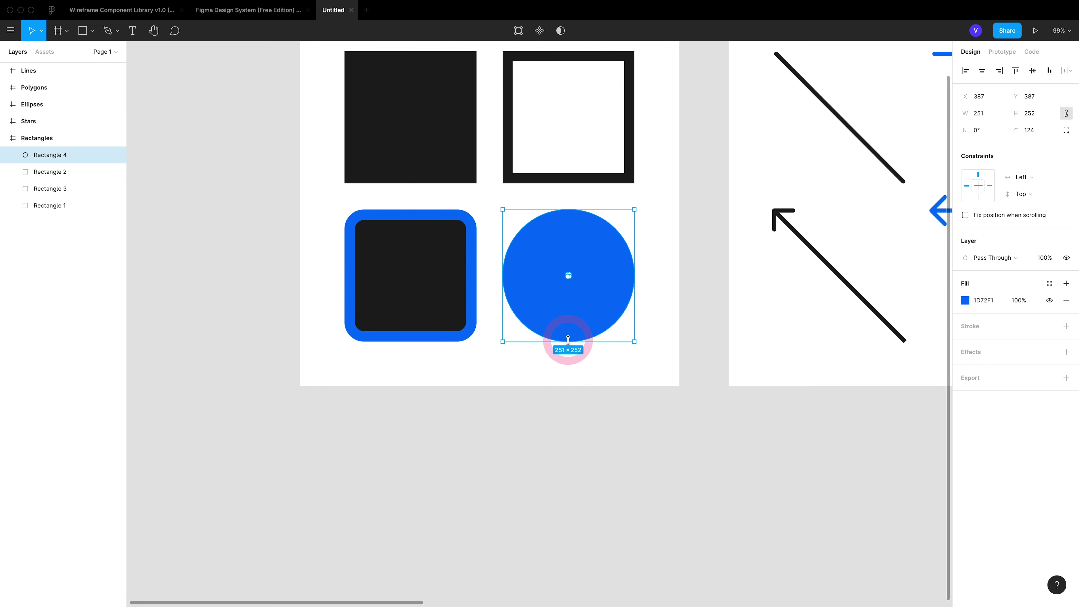
drag(569, 339, 568, 558)
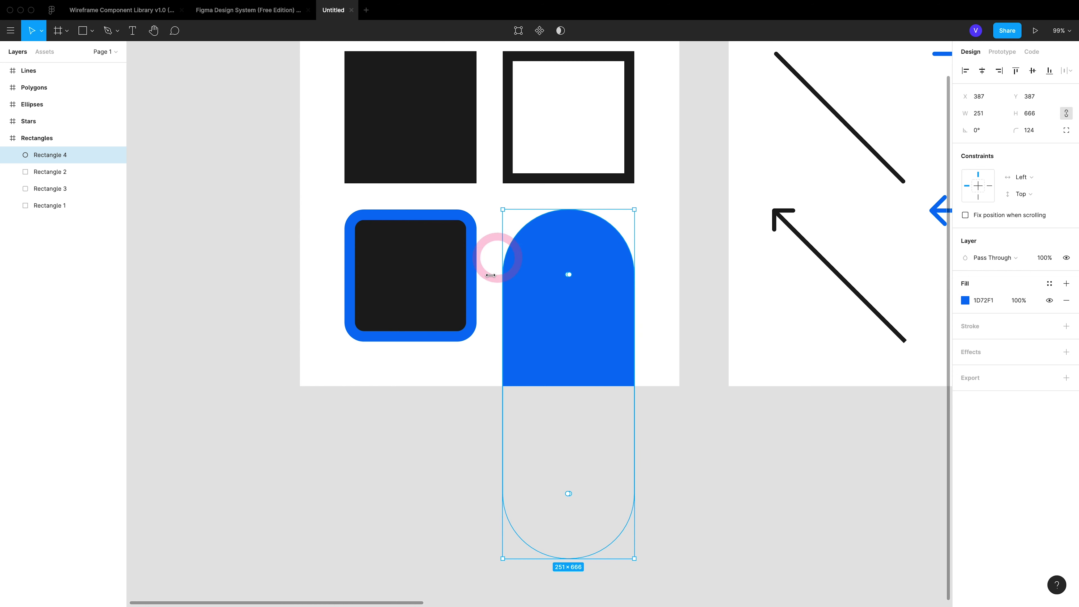
key(super+z)
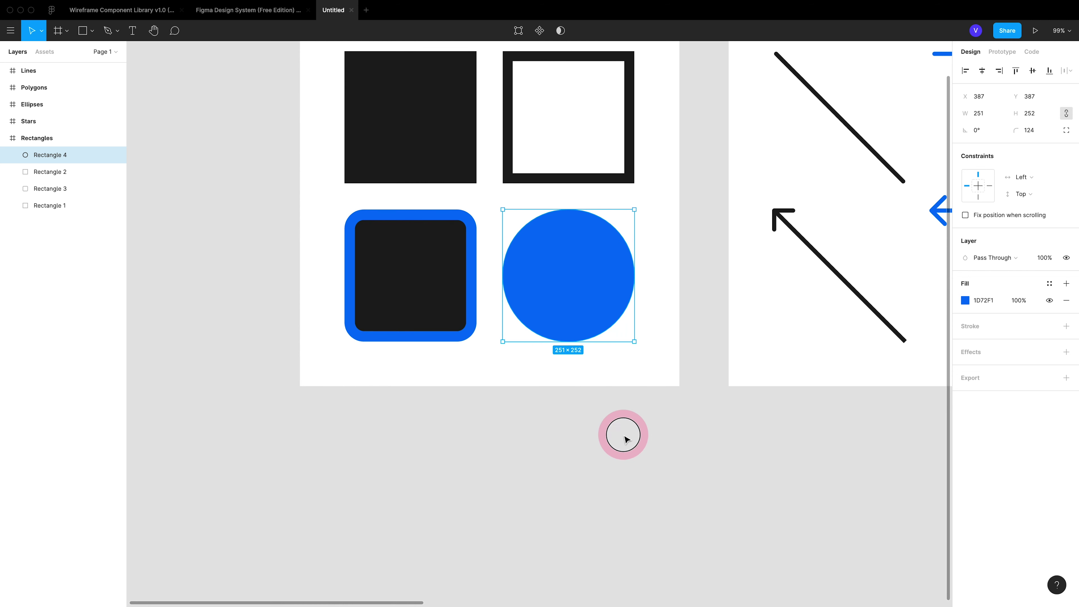
click(624, 437)
scroll(603, 426, up, 3)
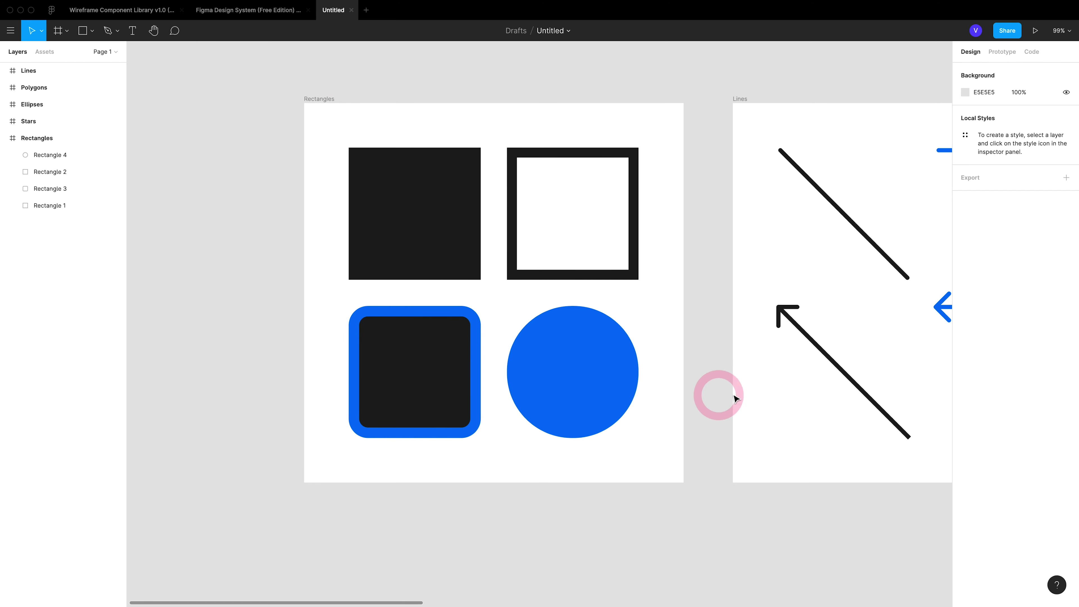
scroll(706, 335, right, 10)
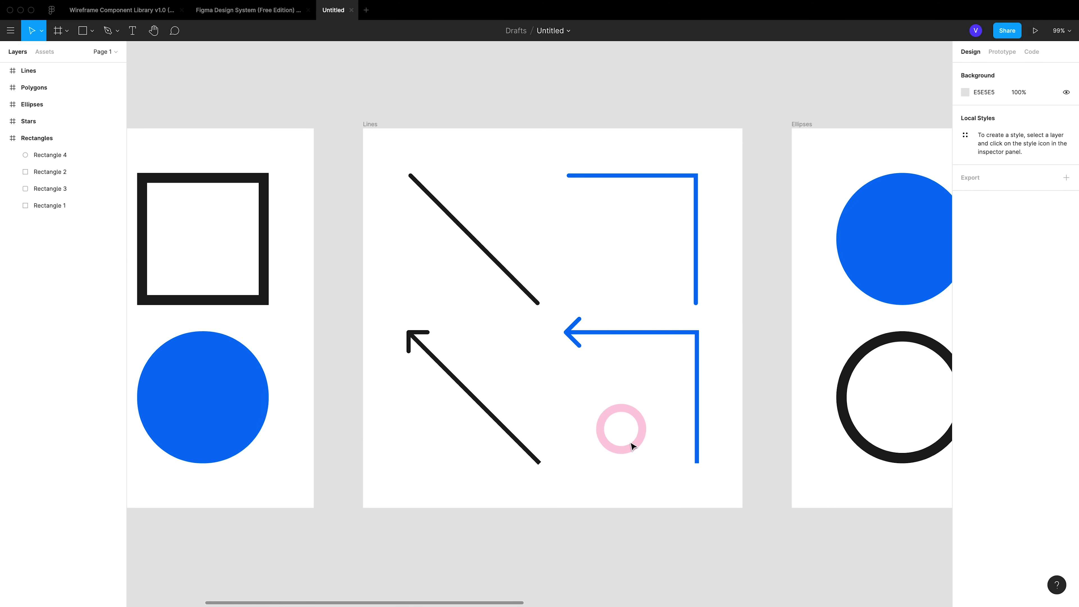
Scroll the canvas right until the Lines frame with its black lines and blue arrows is centred.
scroll(665, 502, right, 2)
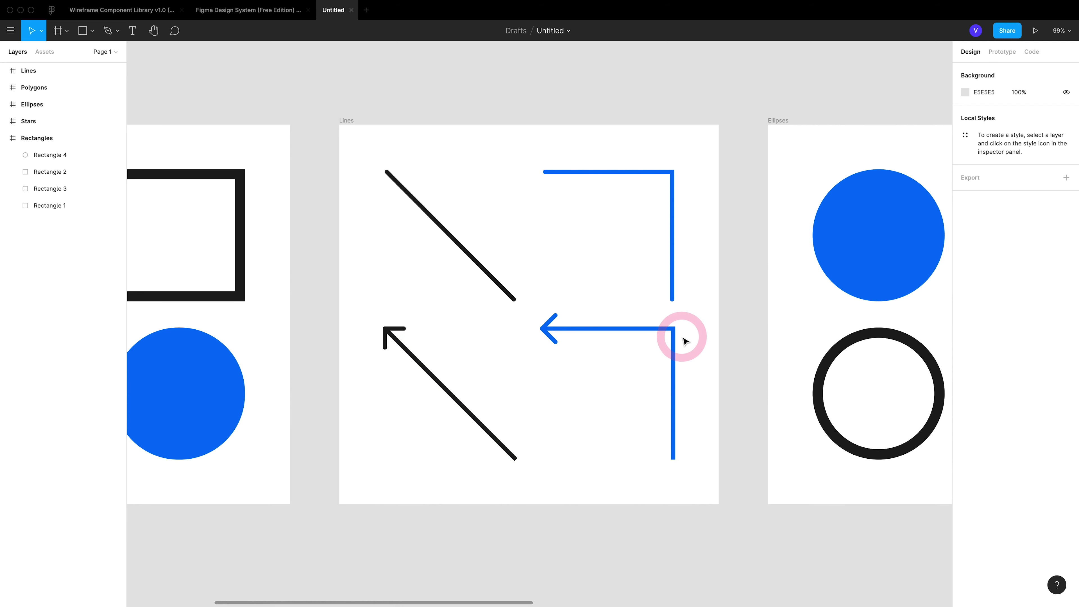
Bend Line 2's vertical leg into a zigzag by pulling a new middle point leftward.
click(675, 230)
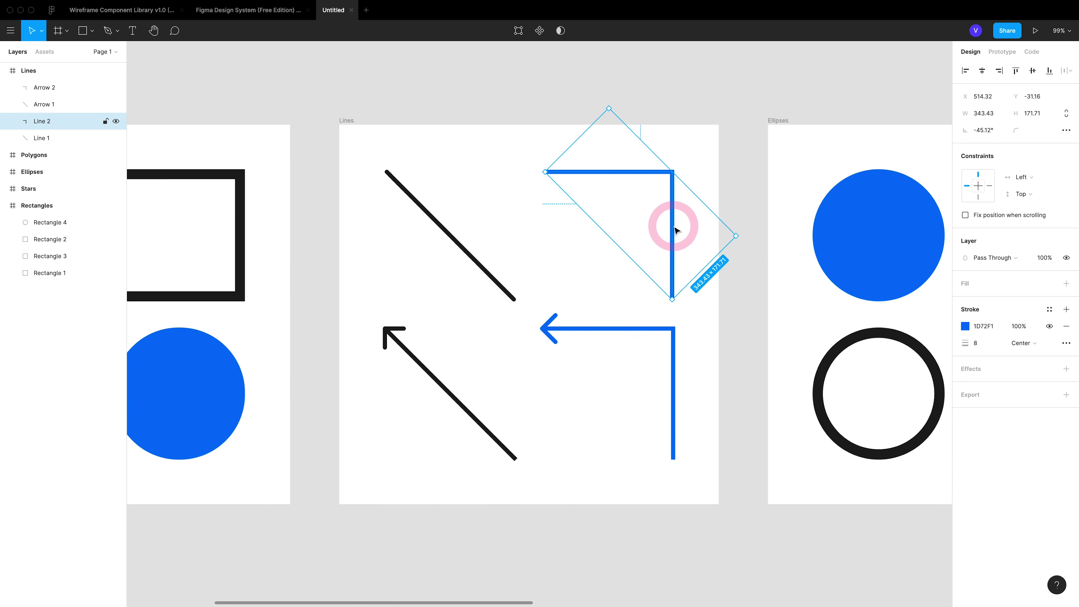
double_click(675, 238)
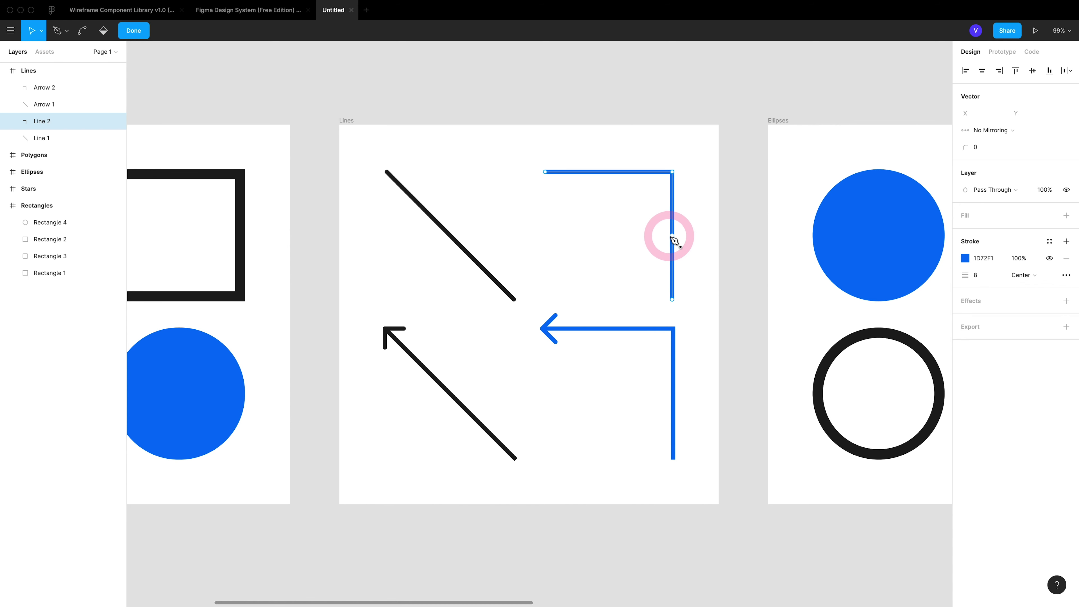
drag(674, 238, 547, 240)
click(729, 176)
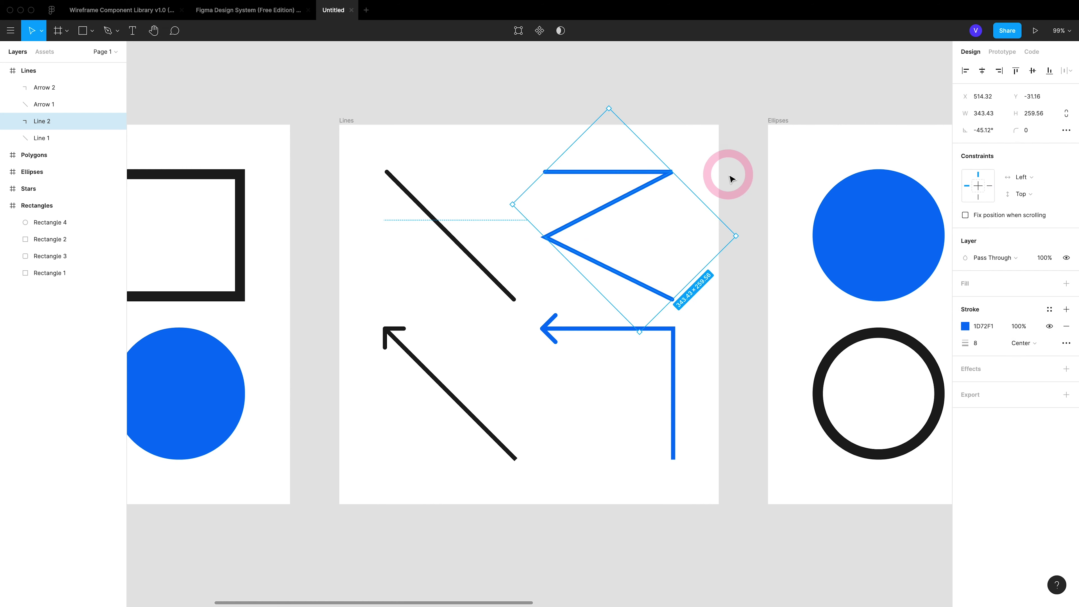
scroll(680, 242, right, 10)
click(618, 305)
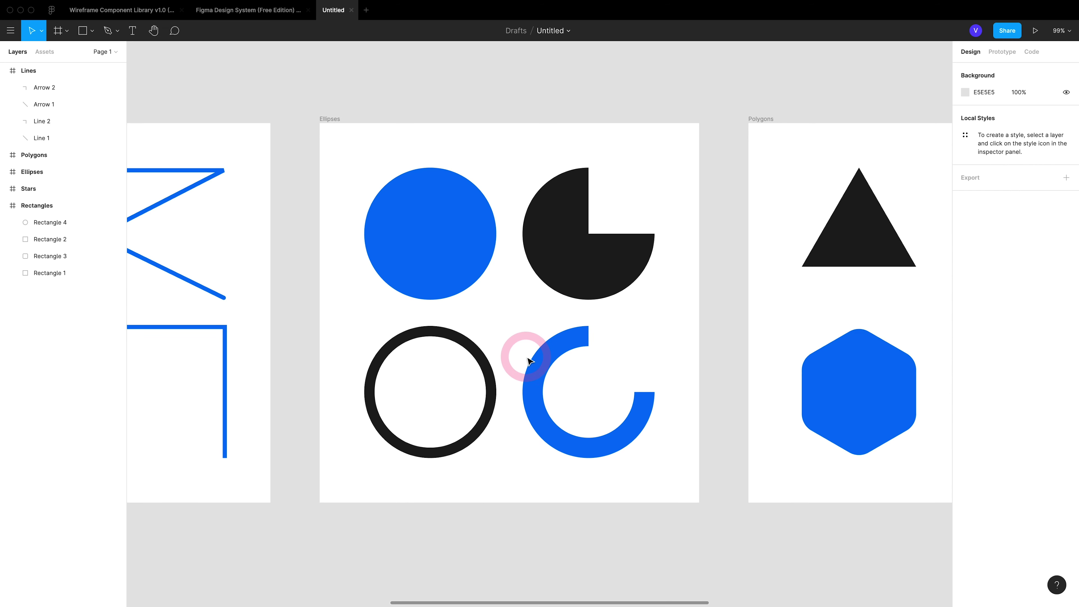
click(438, 246)
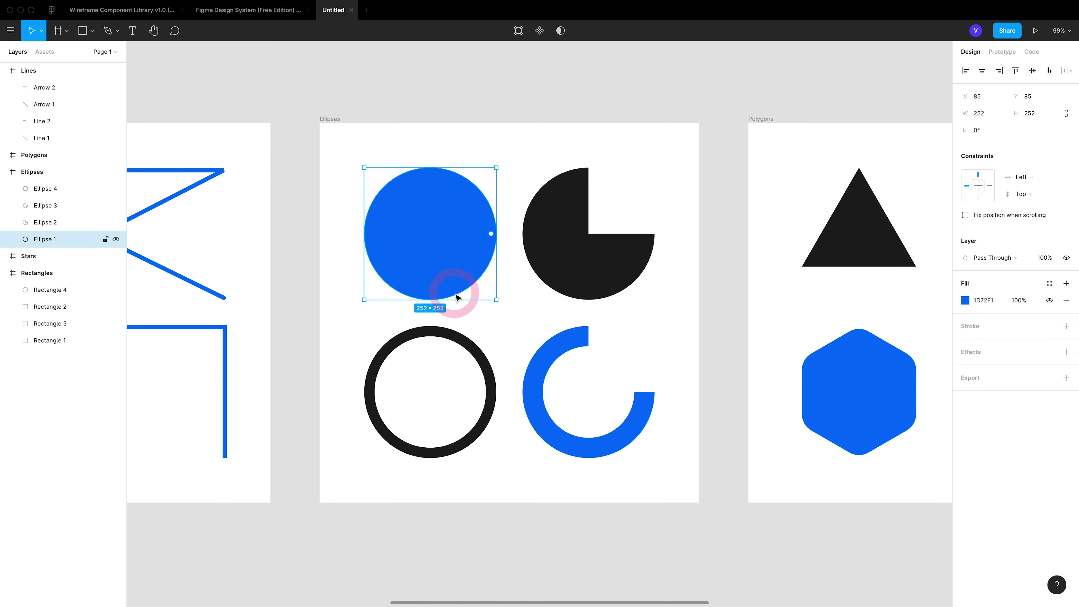
click(485, 363)
click(556, 221)
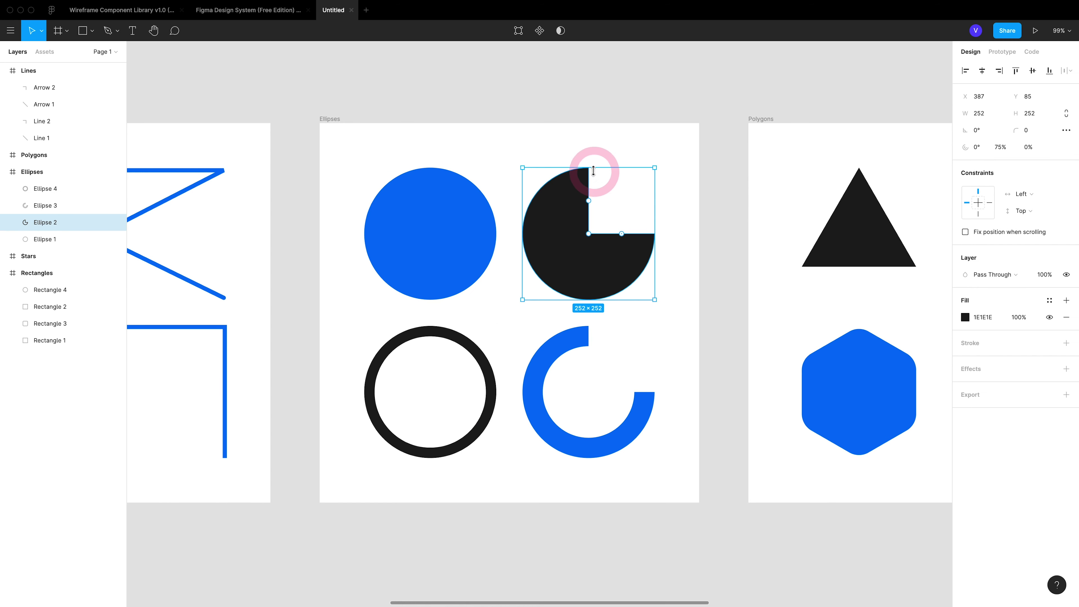
click(637, 408)
click(677, 393)
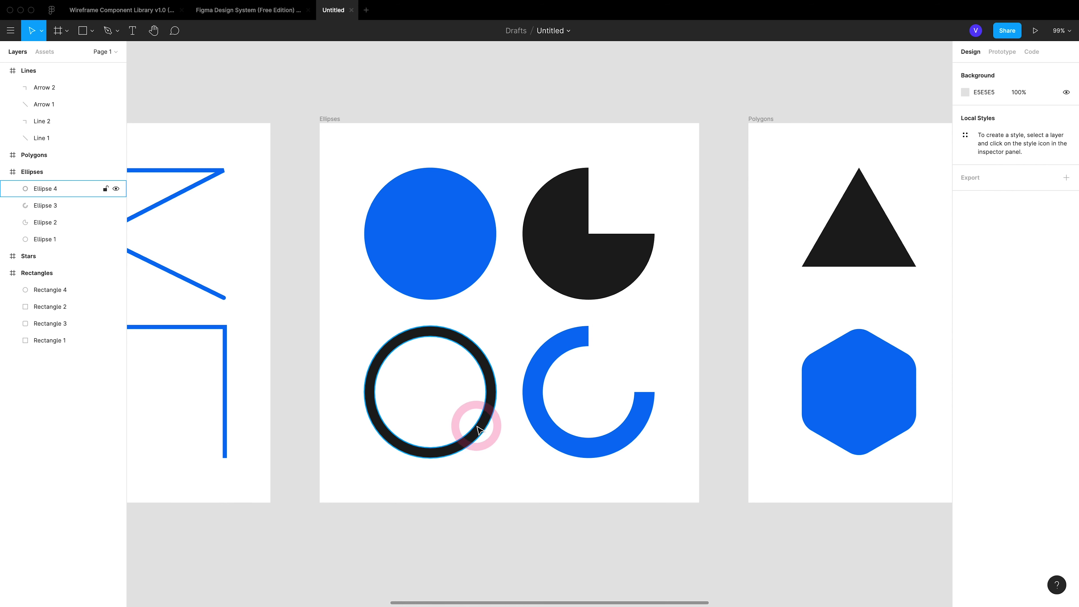
click(455, 268)
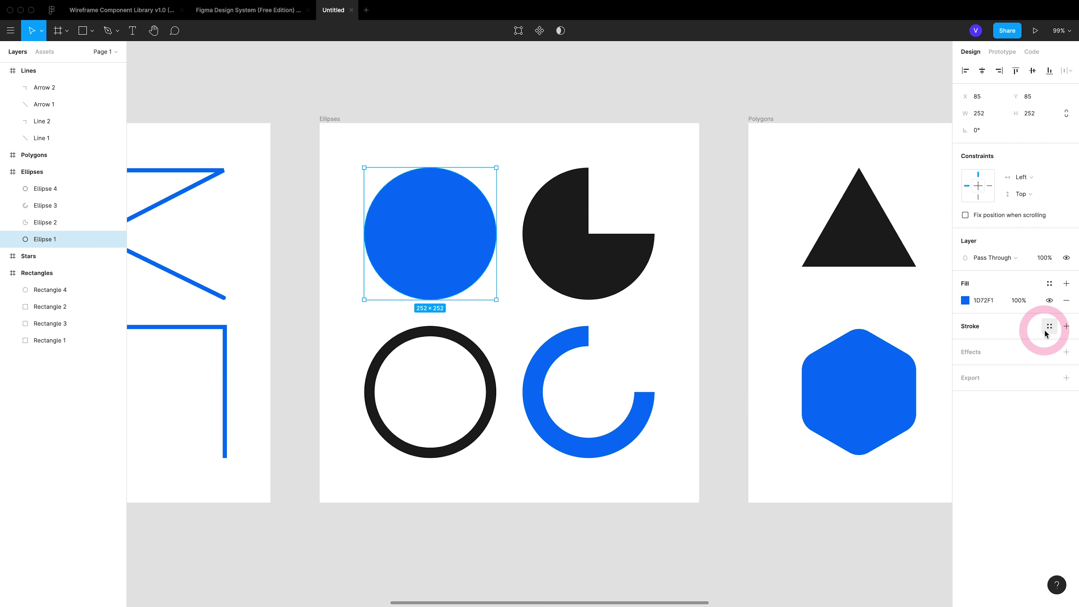
Give the blue circle a black 20-weight stroke and remove its fill, then undo the changes.
click(1067, 326)
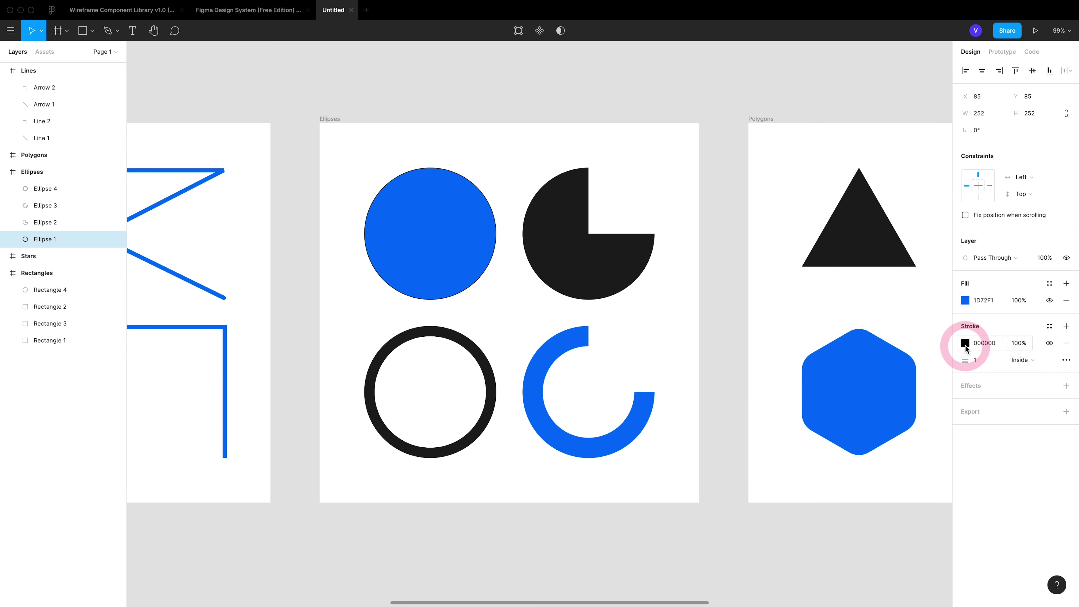
drag(966, 361, 985, 364)
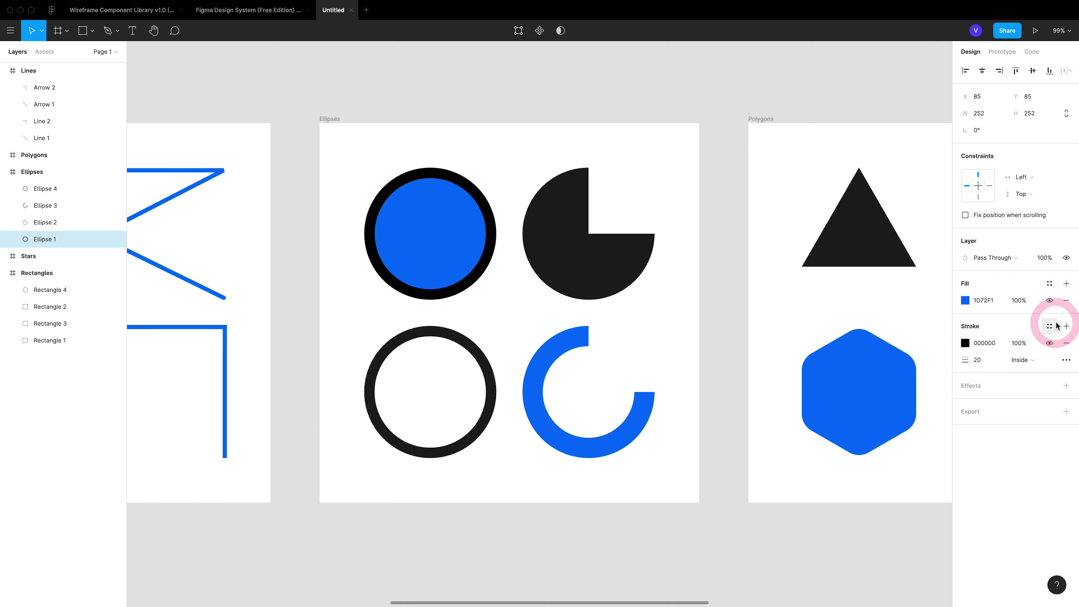
click(1066, 300)
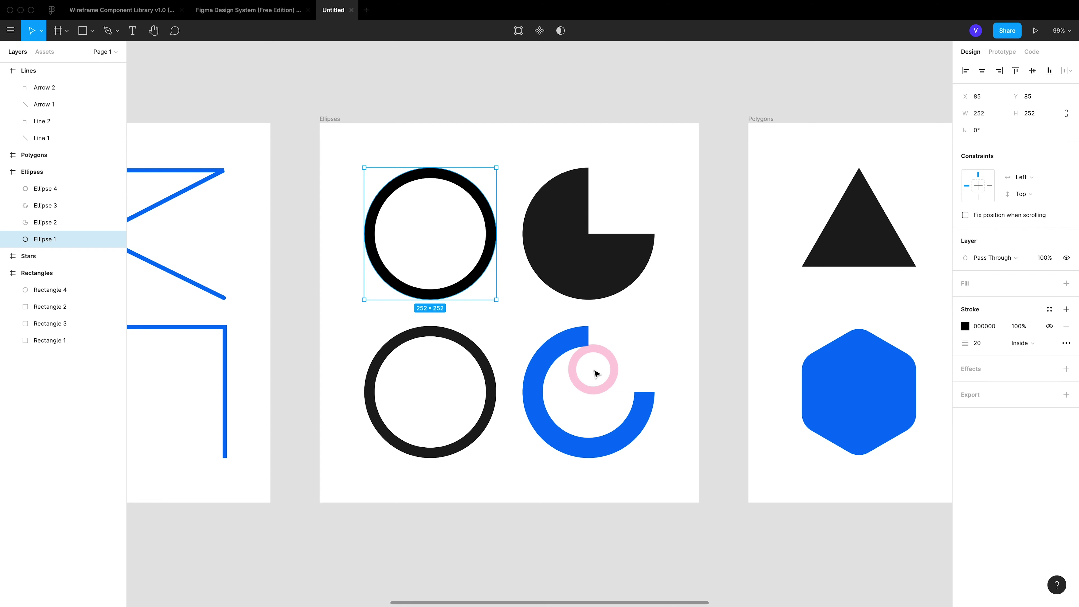
key(ctrl+z)
key(ctrl+z)
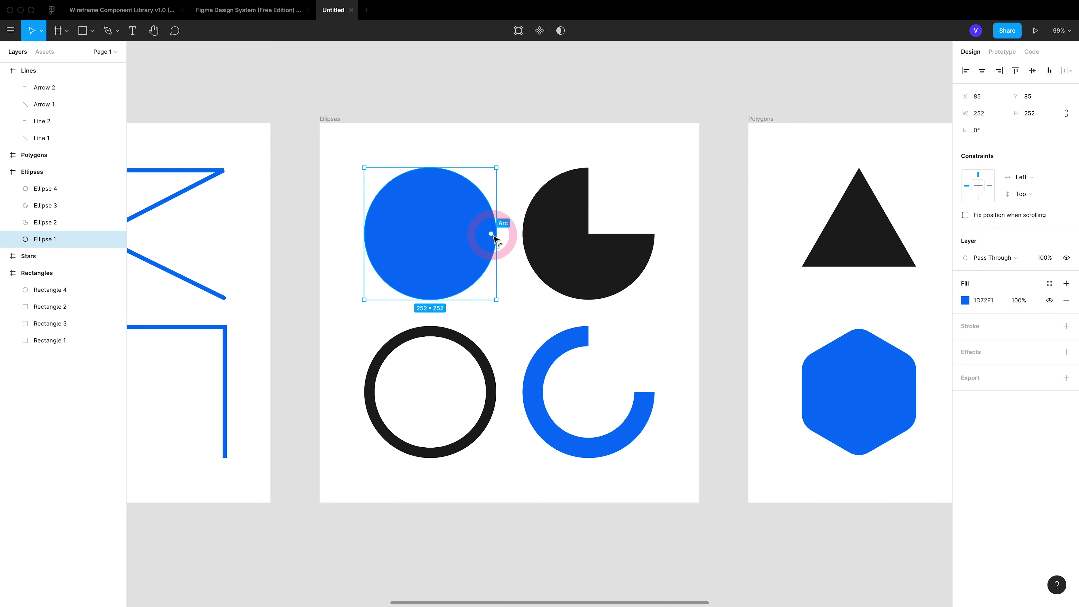
Cut a wedge from Ellipse 1, then hollow it into a thin ring with 83.92% inner ratio.
drag(493, 235, 434, 186)
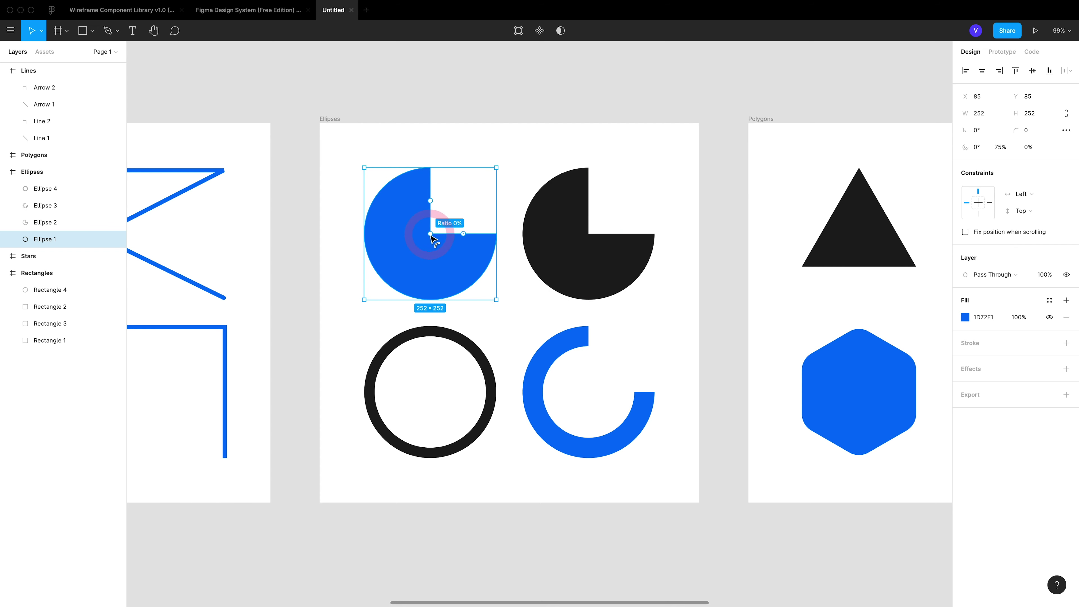
drag(425, 251, 409, 289)
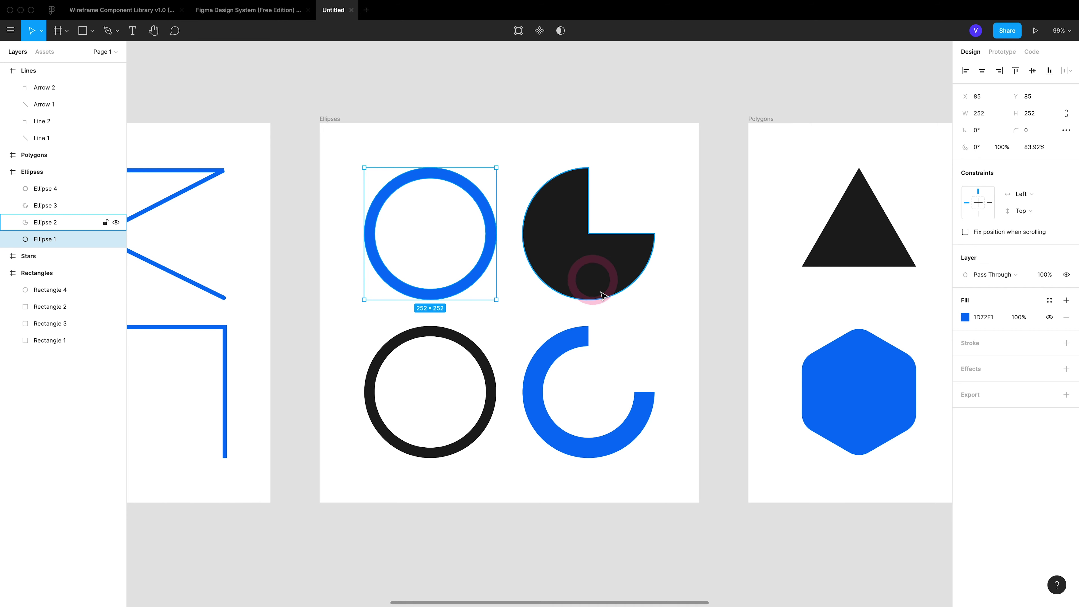
click(381, 306)
scroll(474, 383, right, 10)
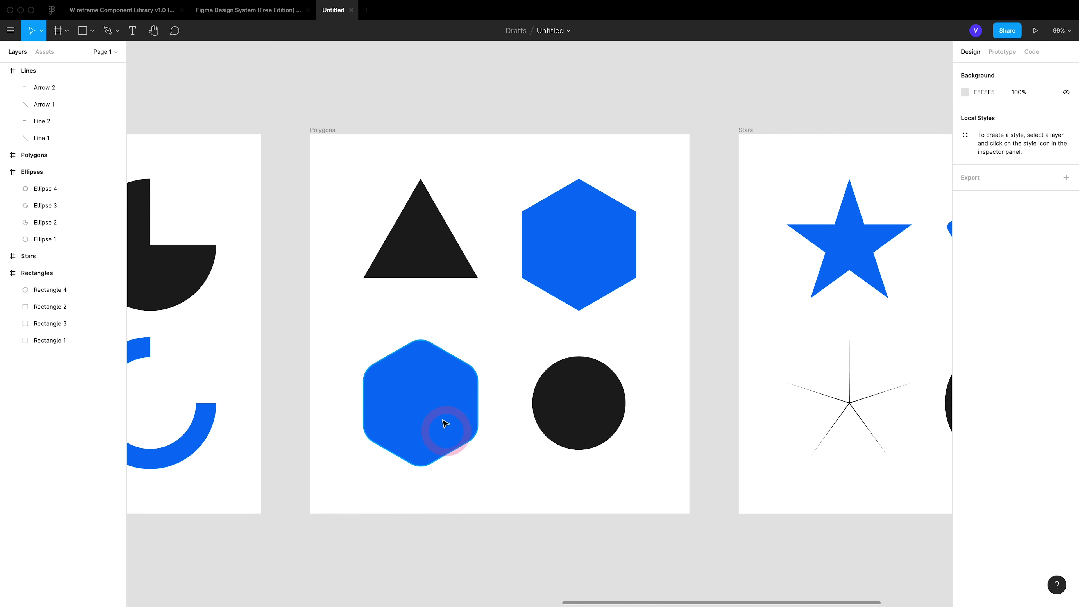
Round the black triangle's corners and raise its side count, undoing both changes.
click(439, 243)
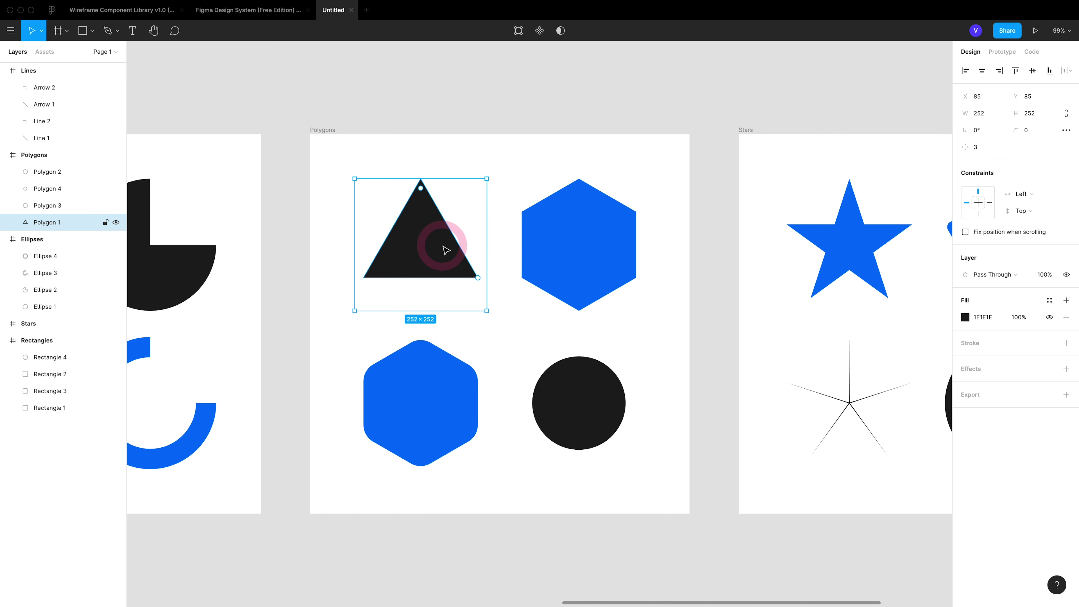
mouse_move(429, 222)
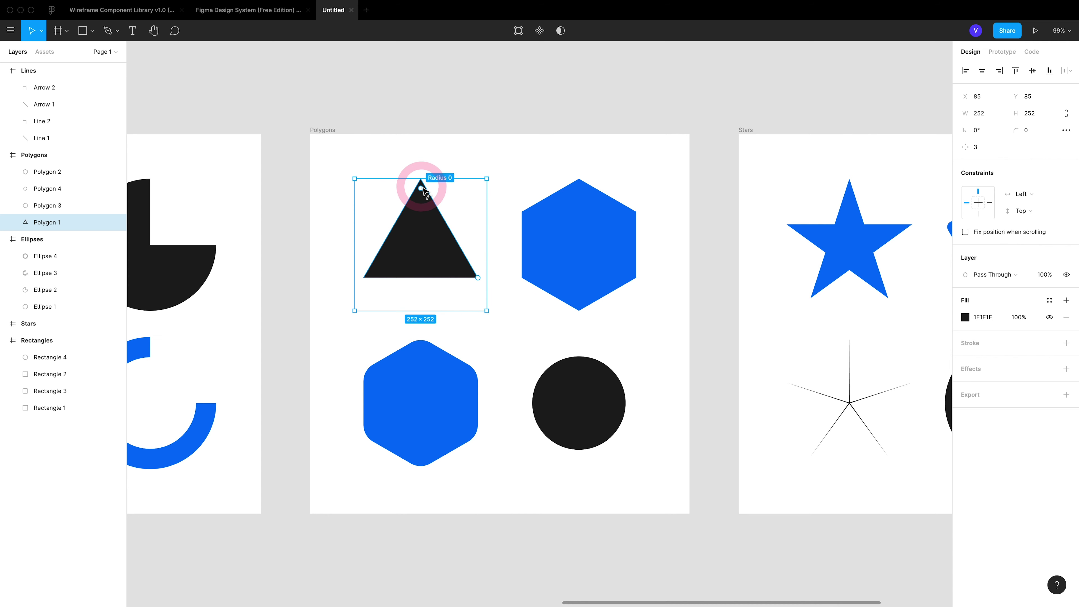
drag(421, 188, 429, 309)
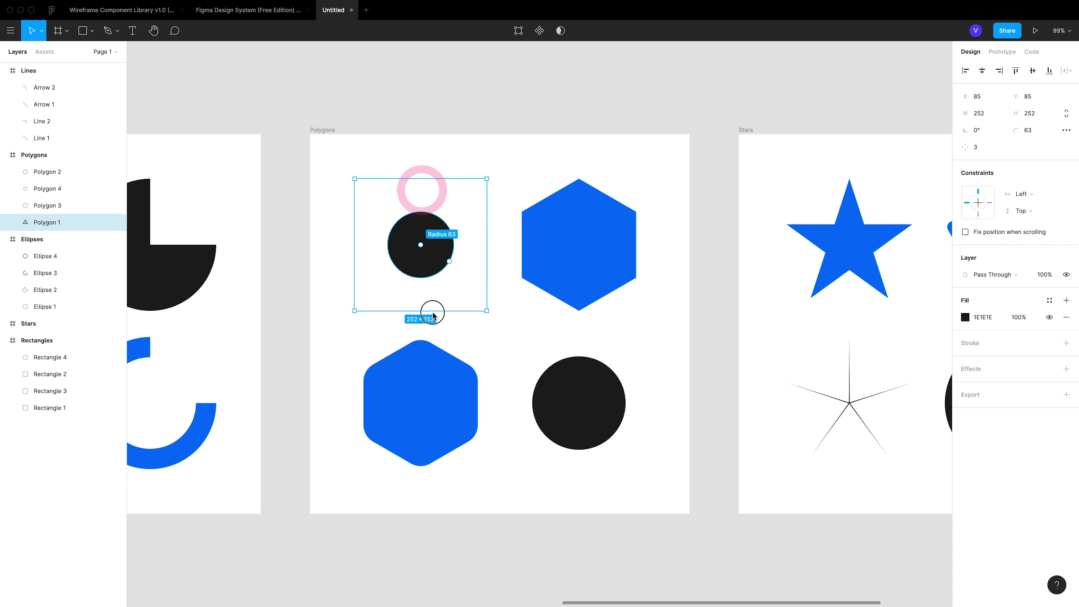
key(ctrl+z)
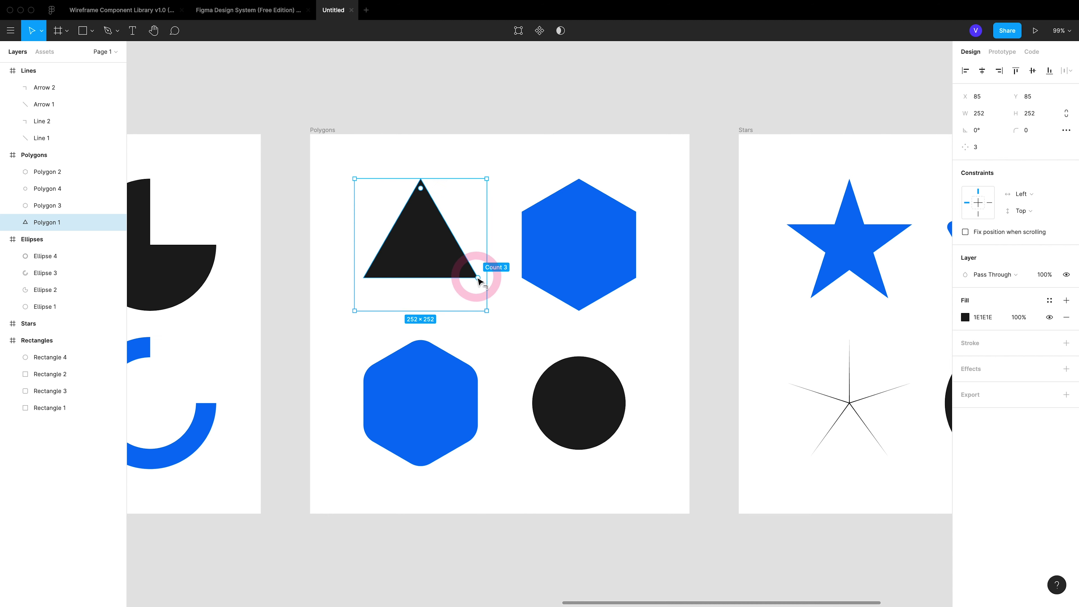
drag(484, 276, 497, 253)
key(ctrl+z)
Round the lower blue hexagon into a circle and undo it, then select the black 4-point polygon.
click(586, 258)
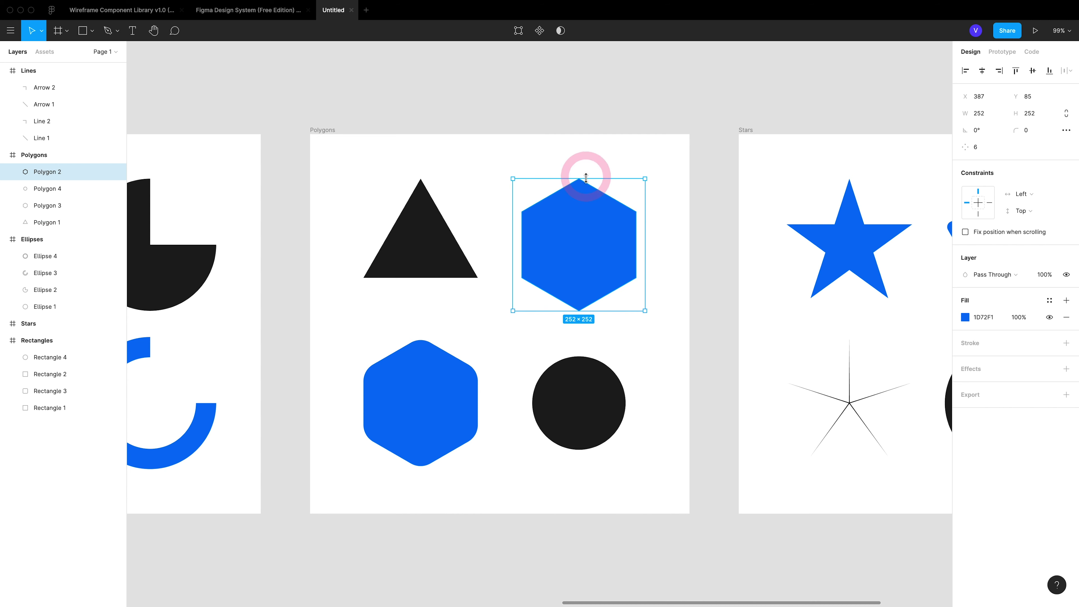
click(422, 366)
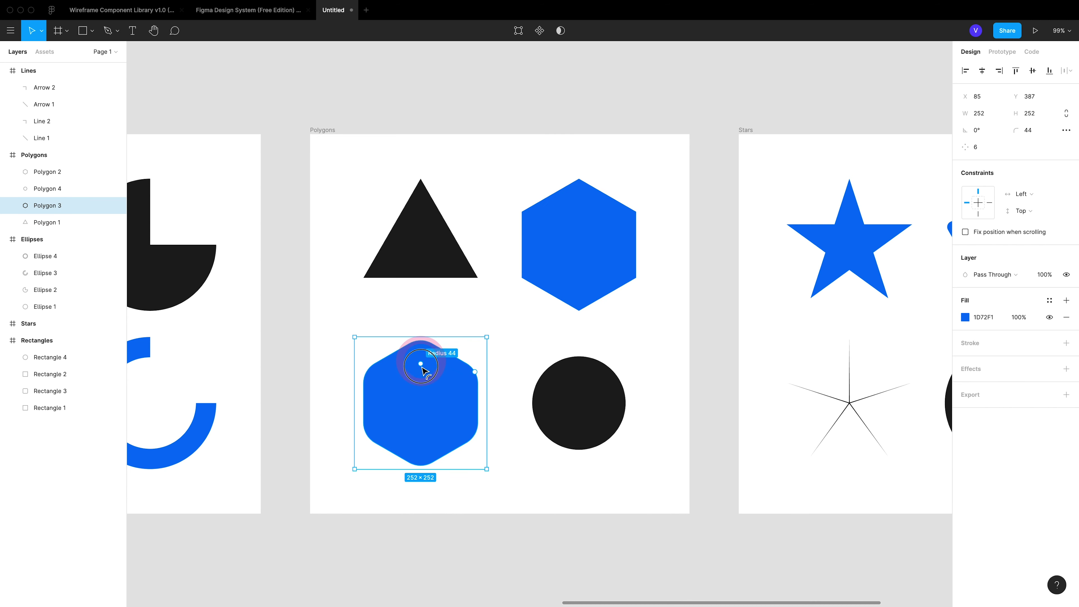
drag(423, 366, 422, 456)
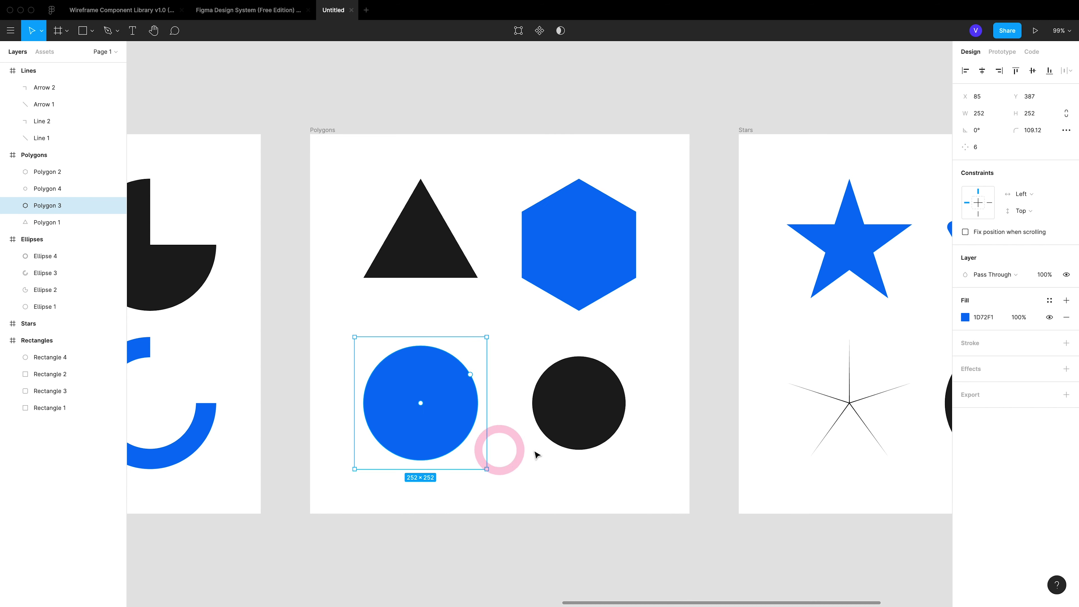
key(ctrl+z)
drag(646, 496, 644, 470)
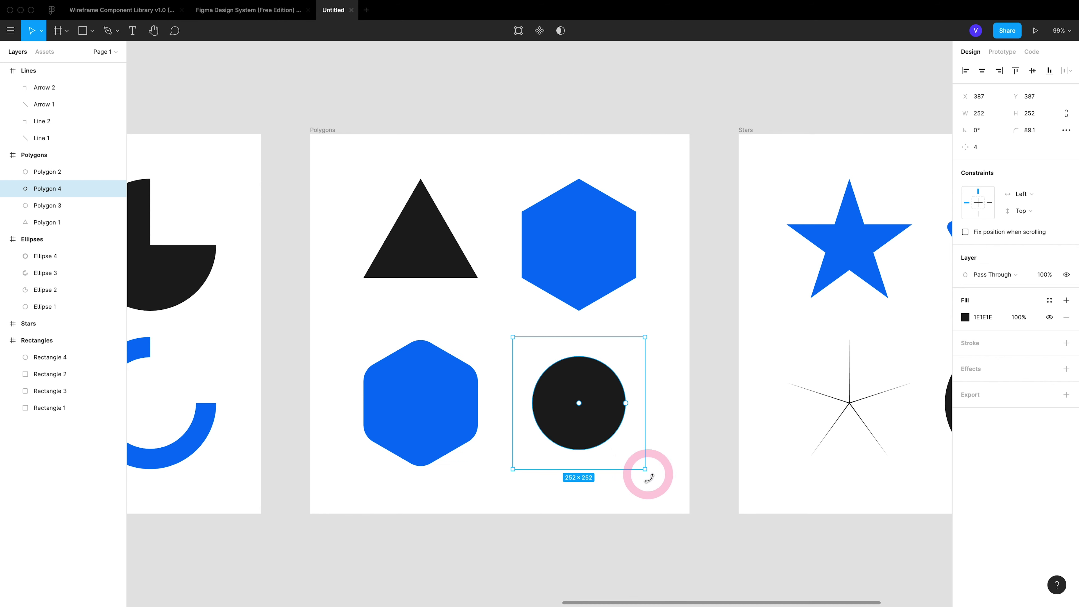
click(676, 482)
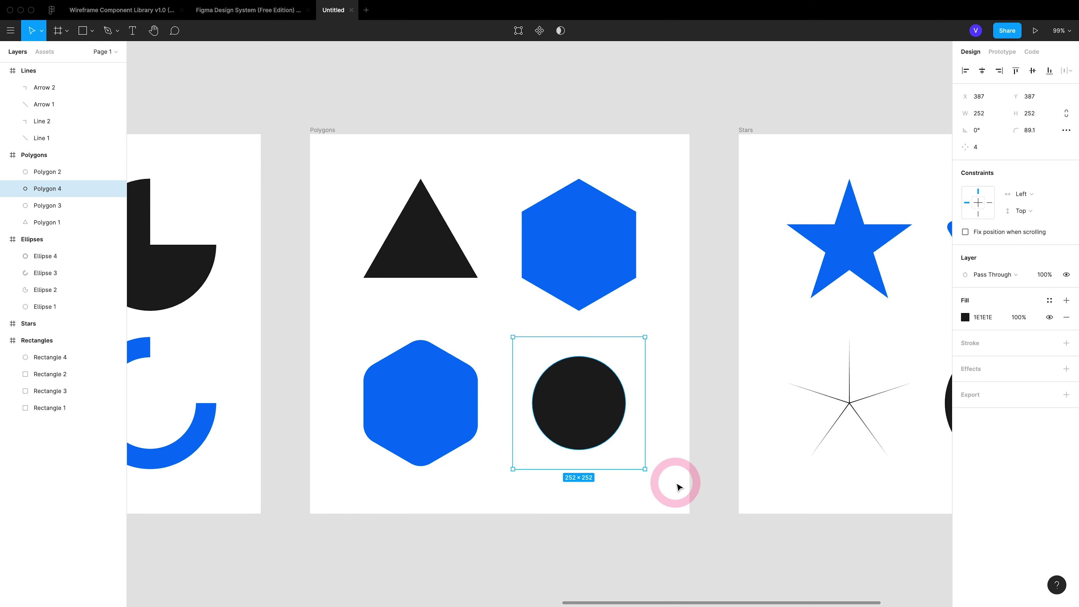
scroll(678, 486, down, 1)
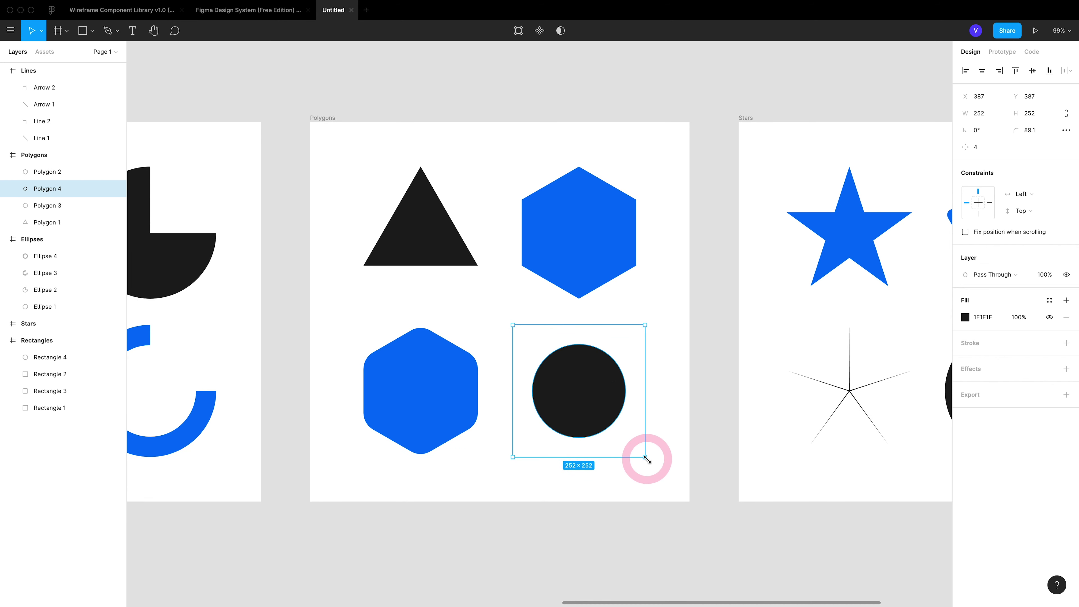
Briefly stretch Polygon 4 and revert it, then scroll over to the Stars frame.
scroll(647, 457, down, 5)
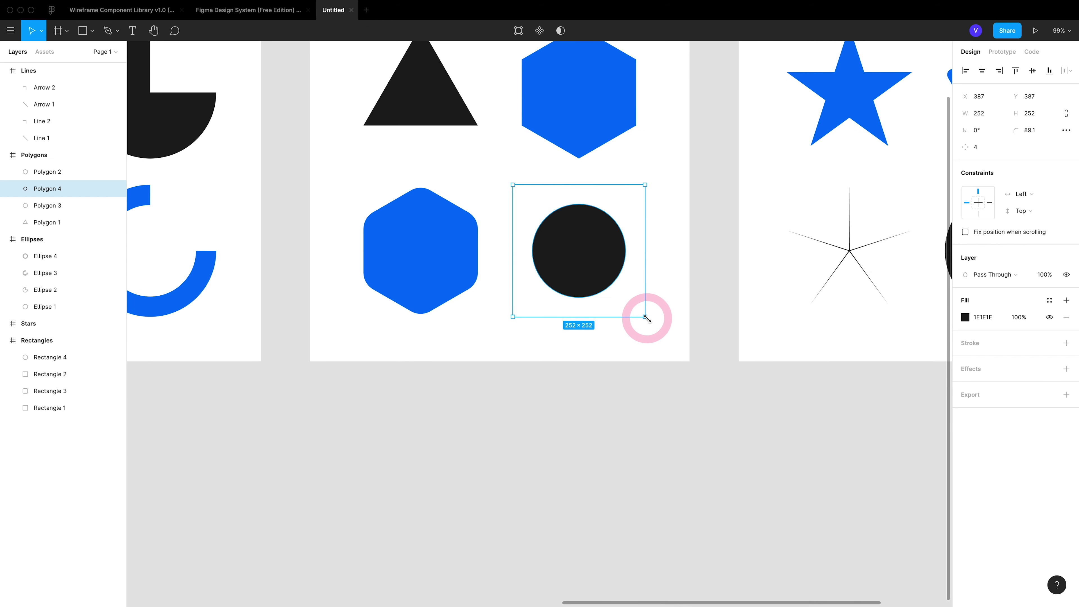
scroll(533, 337, left, 15)
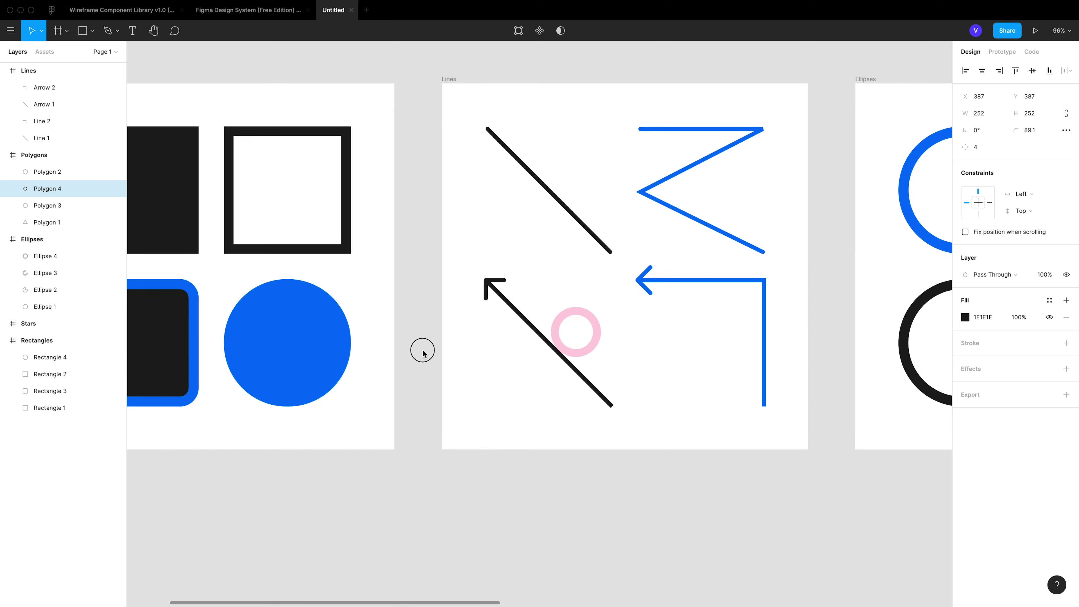
scroll(422, 353, right, 15)
drag(578, 401, 578, 555)
scroll(589, 280, down, 3)
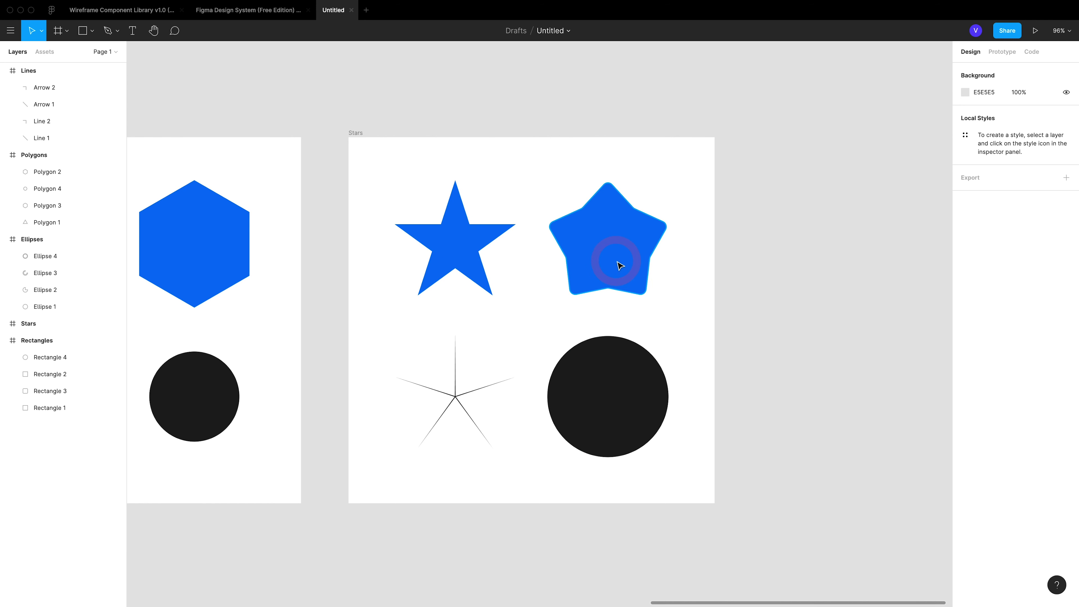
click(595, 271)
Pull Star 2's inner points inward, then select Star 3 and distort Star 4 from its corner.
mouse_move(637, 209)
mouse_down()
mouse_move(614, 236)
mouse_move(639, 222)
mouse_up()
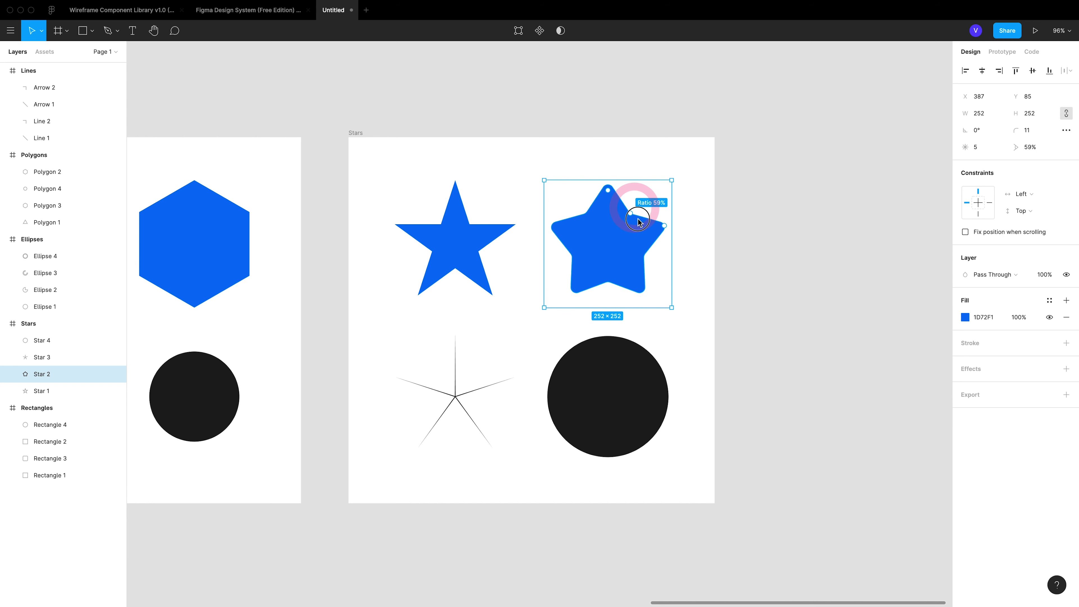
click(456, 397)
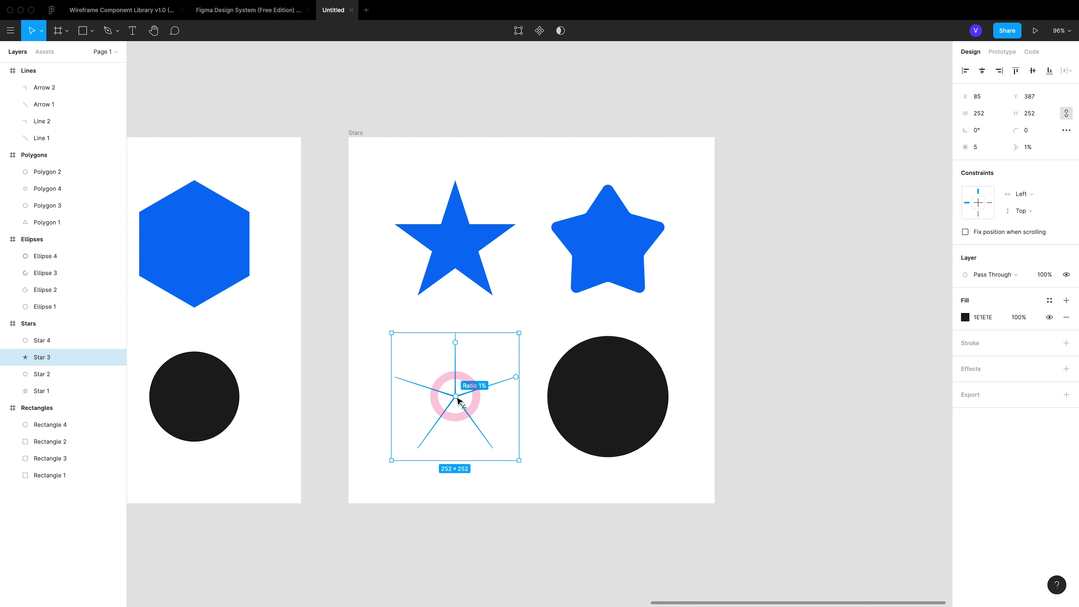
click(633, 438)
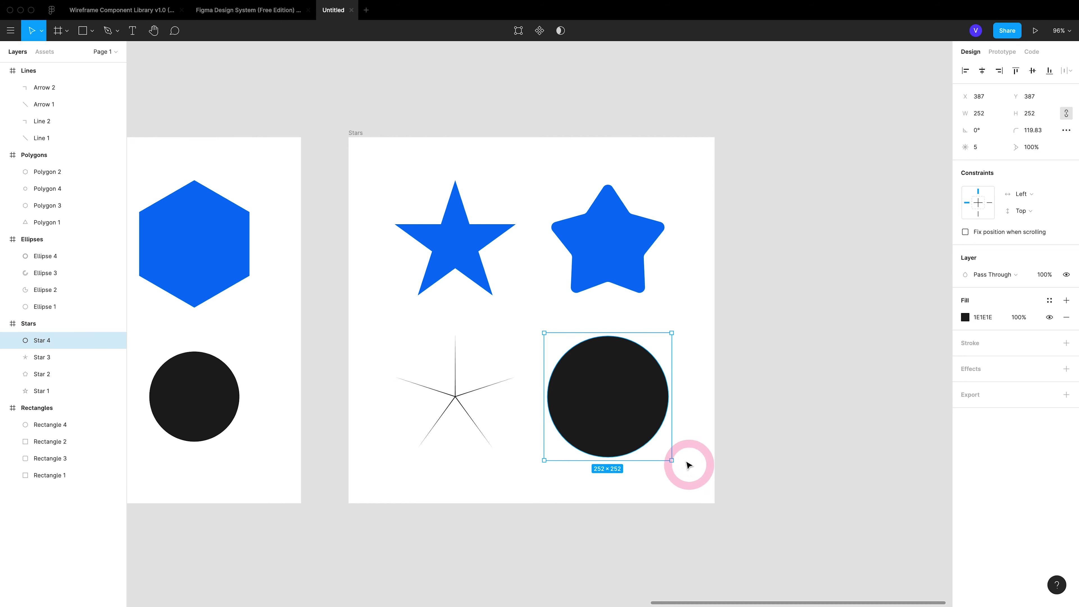
drag(672, 460, 783, 414)
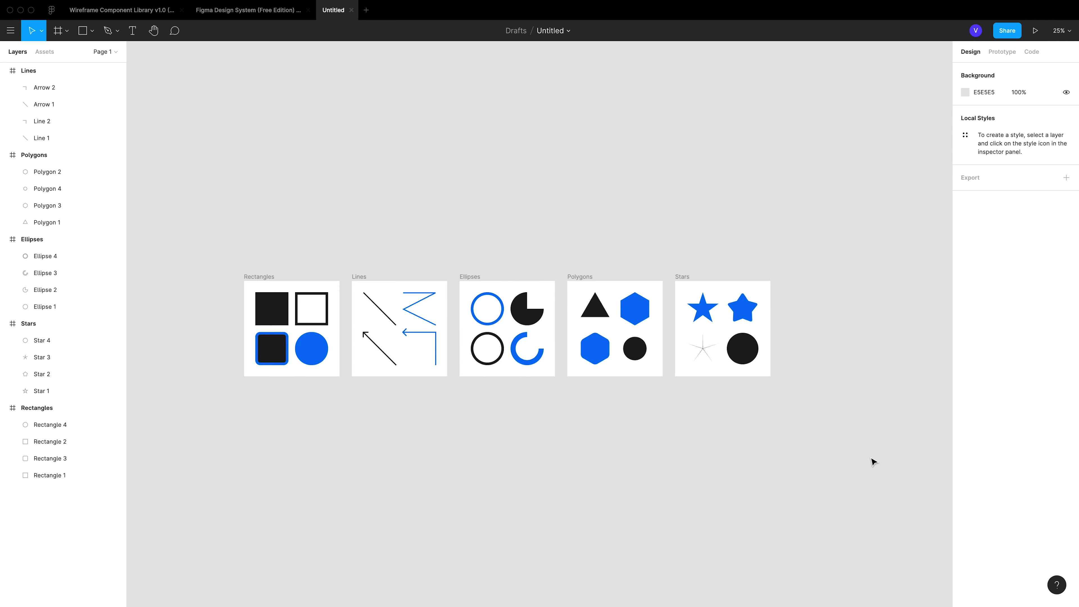
Draw a closed three-point triangle above the shape frames with the Pen tool.
click(118, 34)
click(108, 52)
click(394, 235)
click(538, 129)
click(586, 225)
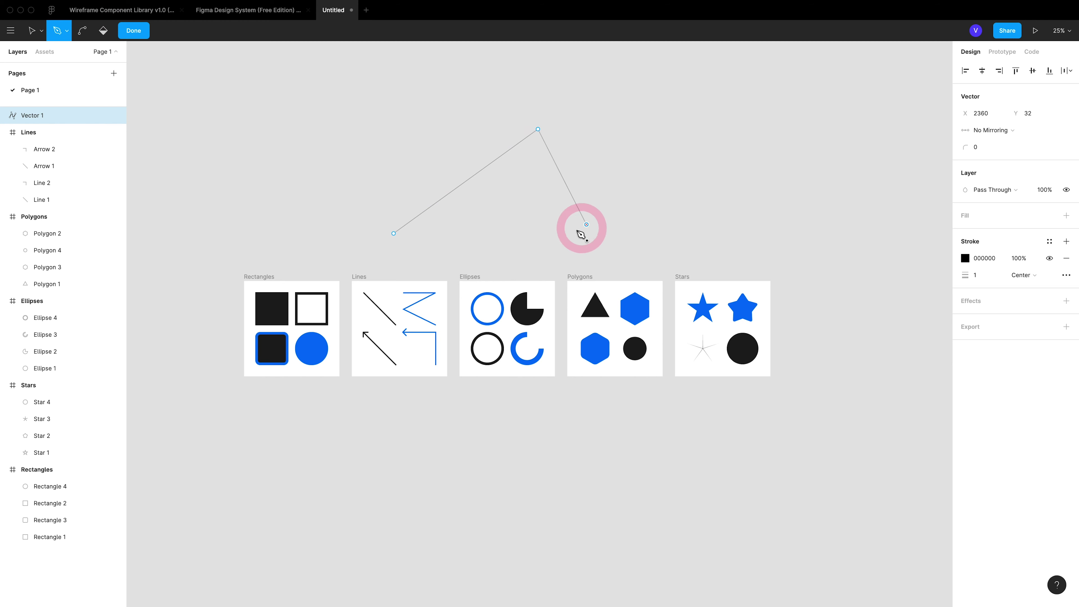
click(393, 235)
Fill the triangle solid red (FF0000), then delete it.
click(1042, 219)
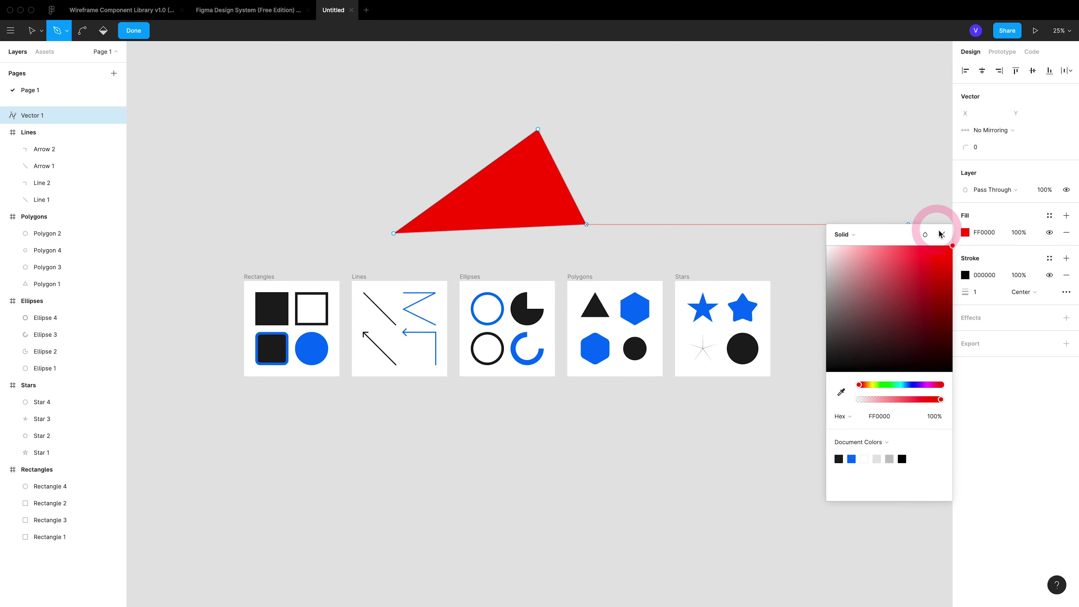
click(935, 229)
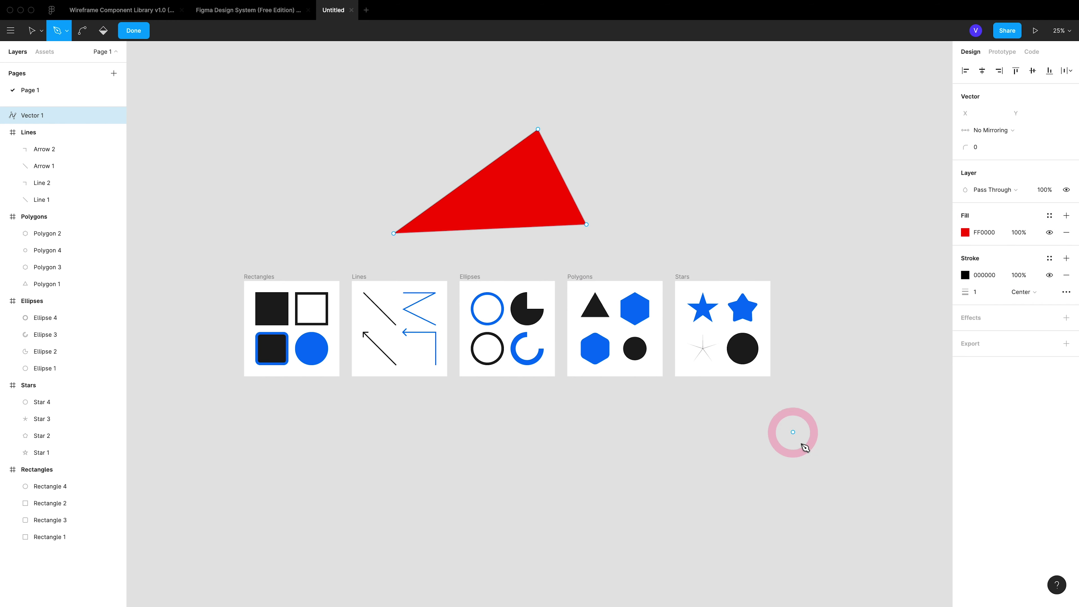
key(Delete)
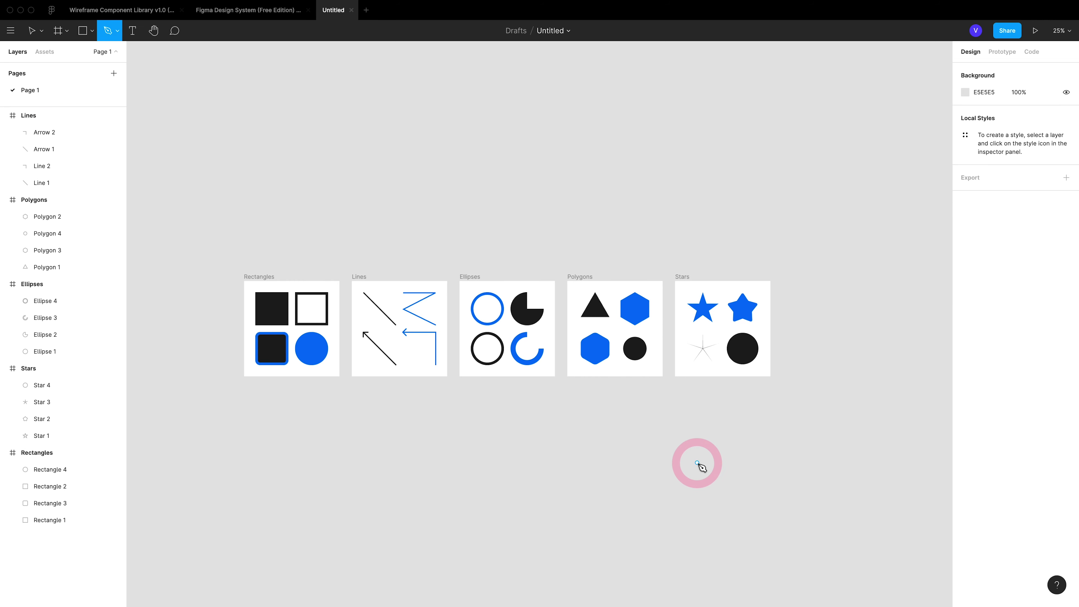